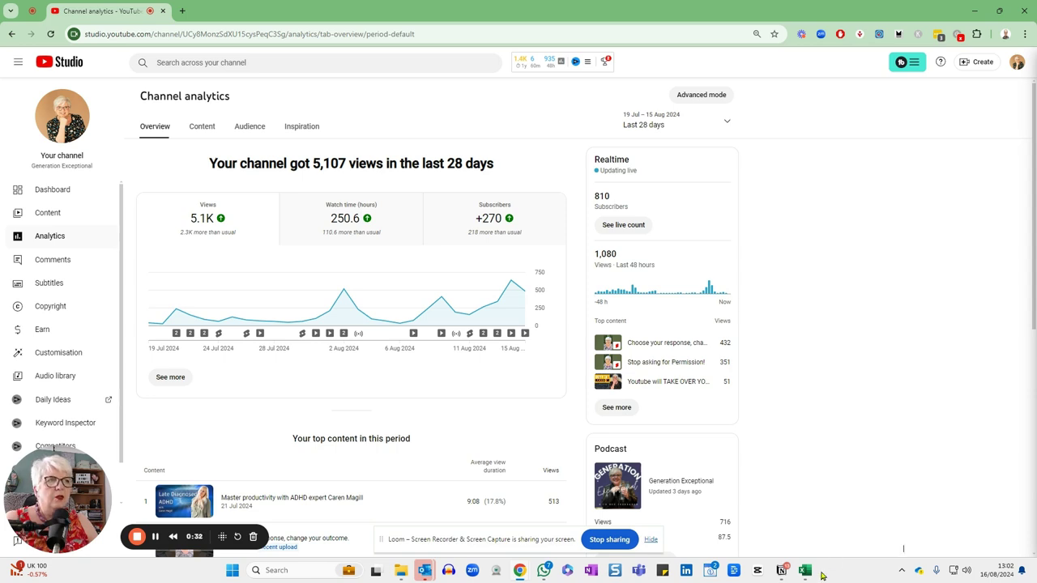
# - Open the detailed views report for the last 28 days and look through the per-video content figures
pyautogui.moveTo(807, 575)
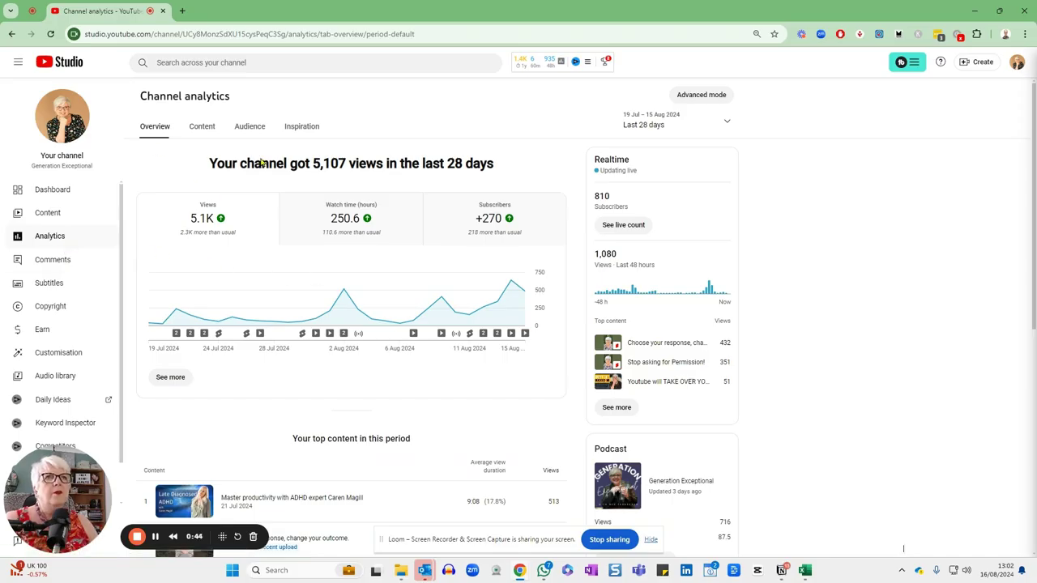
pyautogui.moveTo(375, 334)
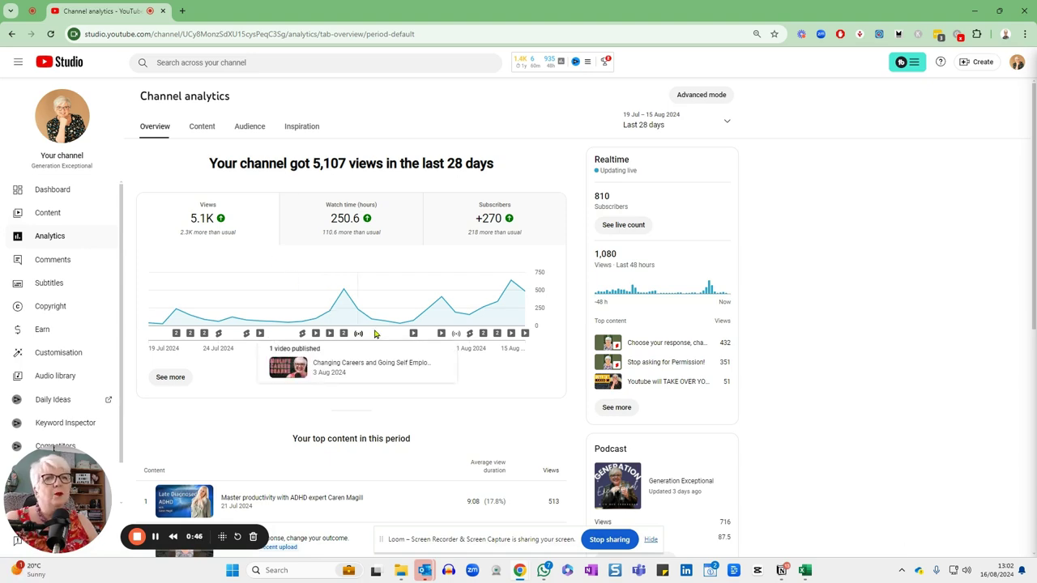
pyautogui.scroll(-2, 373, 333)
pyautogui.scroll(2, 372, 332)
pyautogui.moveTo(267, 352)
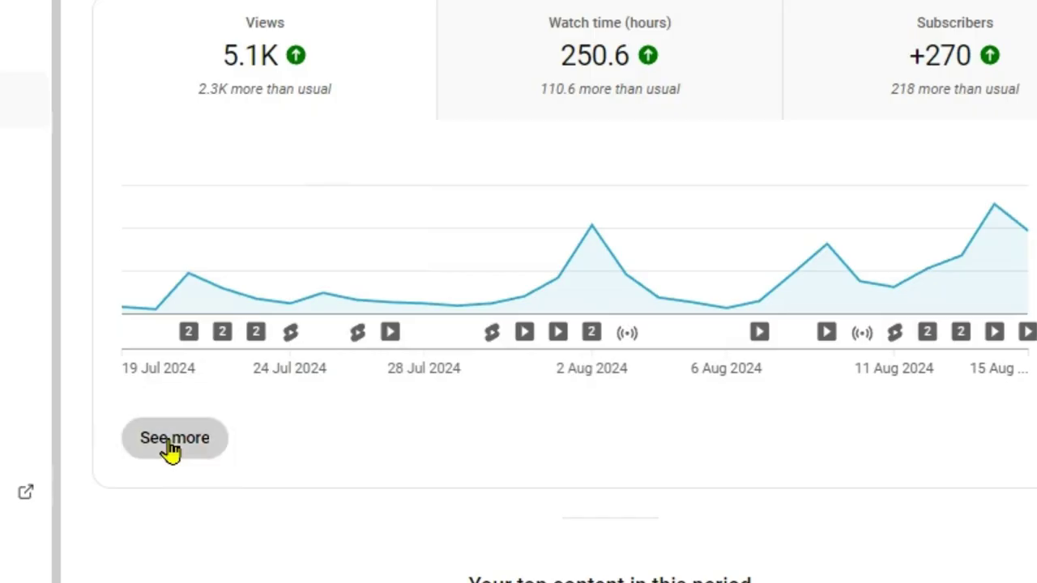
pyautogui.click(170, 377)
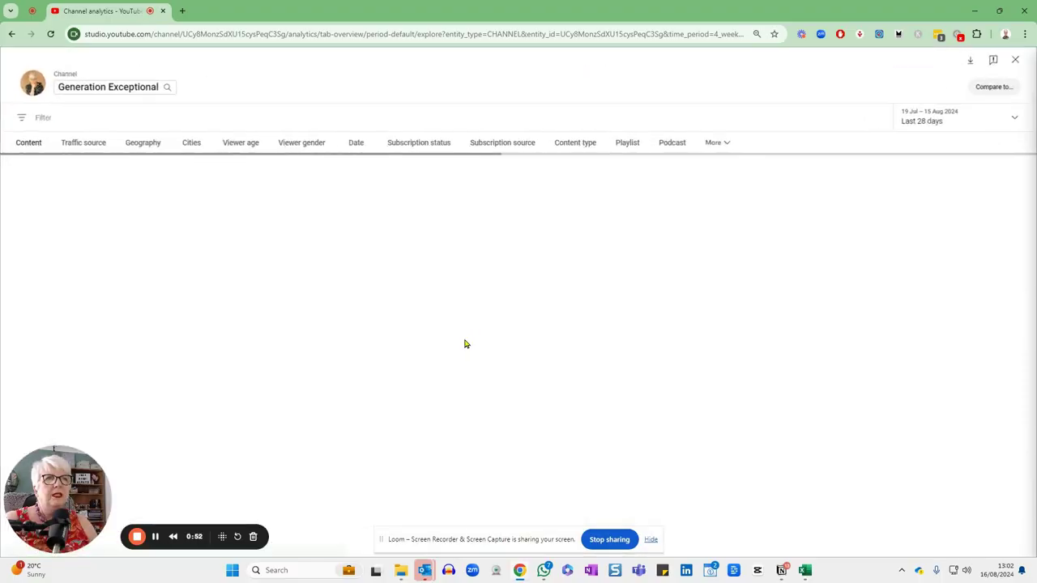
pyautogui.scroll(-6, 458, 339)
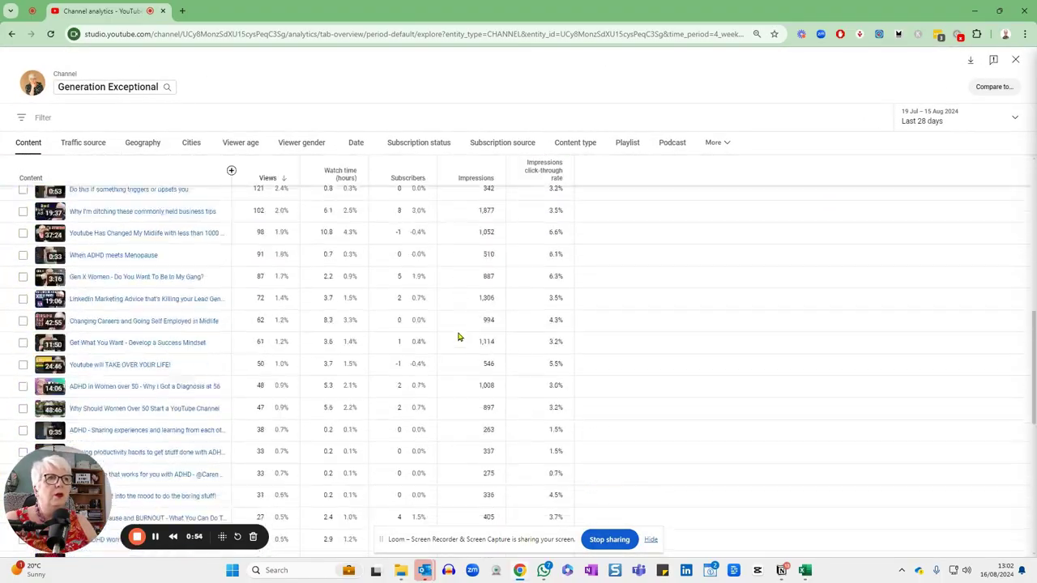
pyautogui.scroll(10, 458, 339)
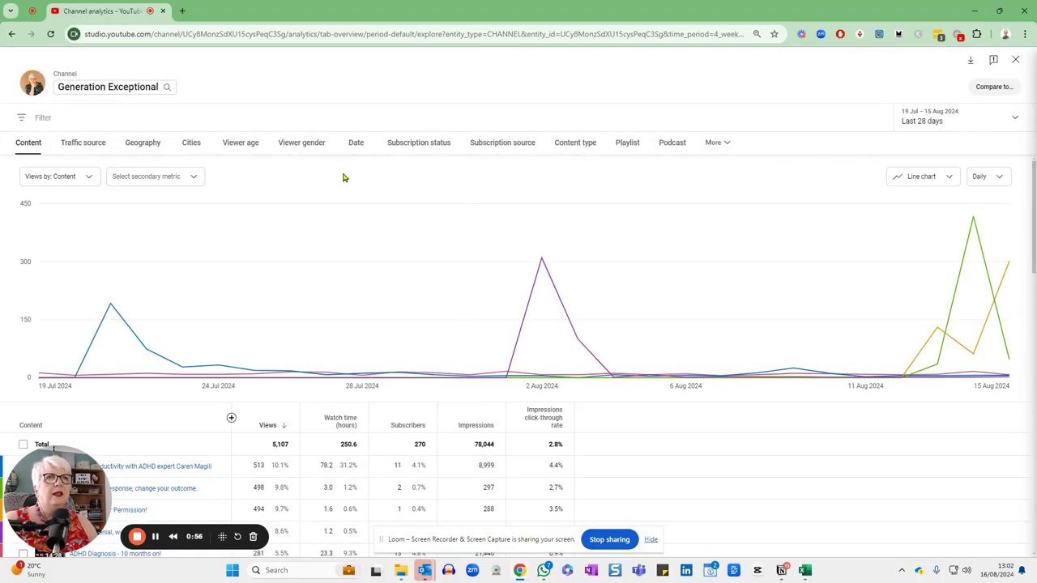
# - Break the channel's views down by traffic source and look through the source table
pyautogui.click(85, 148)
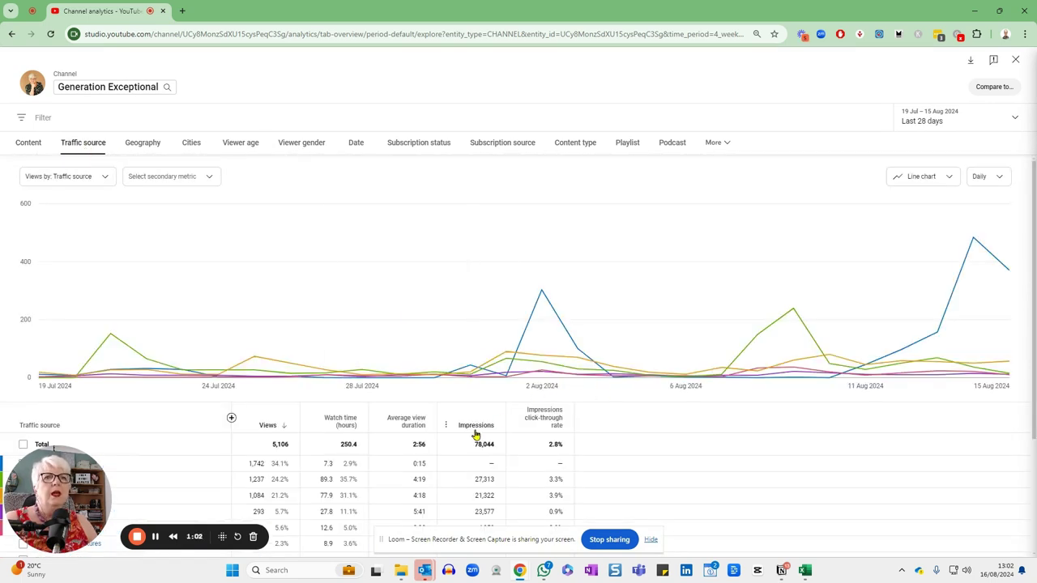
pyautogui.scroll(-1, 307, 354)
pyautogui.scroll(-1, 307, 354)
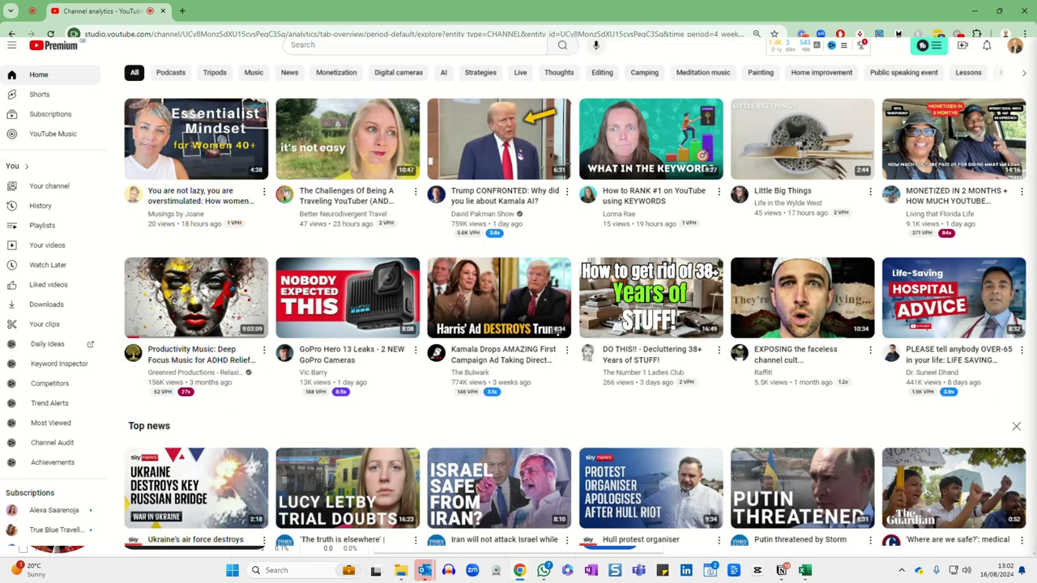
# - Browse the recommended videos and Top news section on the YouTube home page
pyautogui.scroll(-2, 575, 316)
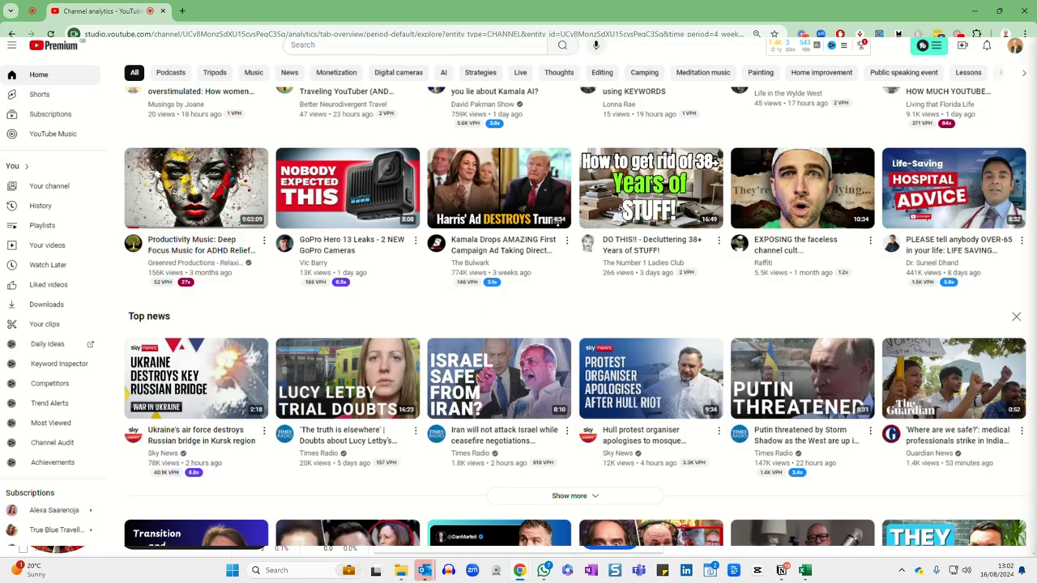
pyautogui.scroll(-3, 575, 316)
pyautogui.scroll(5, 575, 316)
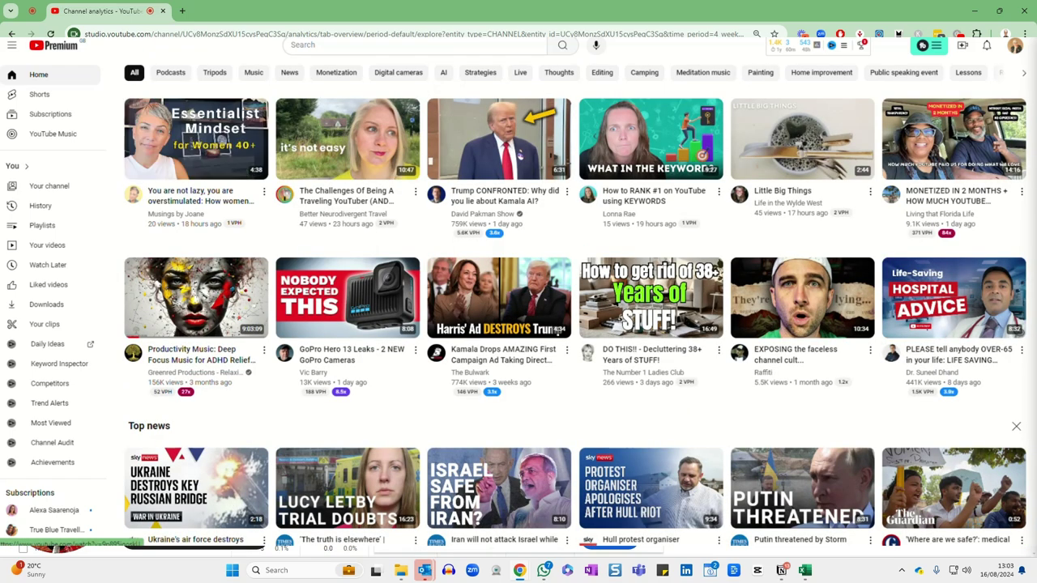
# - Open the video "You are not lazy, you are overstimulated: How women over 40 can thrive" and look through its suggested videos
pyautogui.click(196, 139)
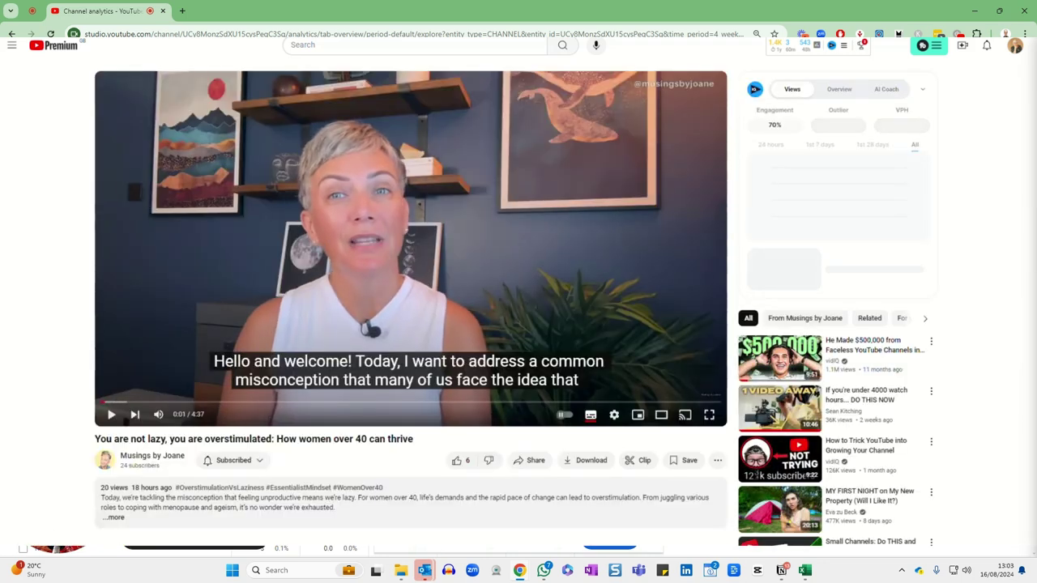
pyautogui.scroll(-1, 518, 308)
pyautogui.scroll(-4, 519, 307)
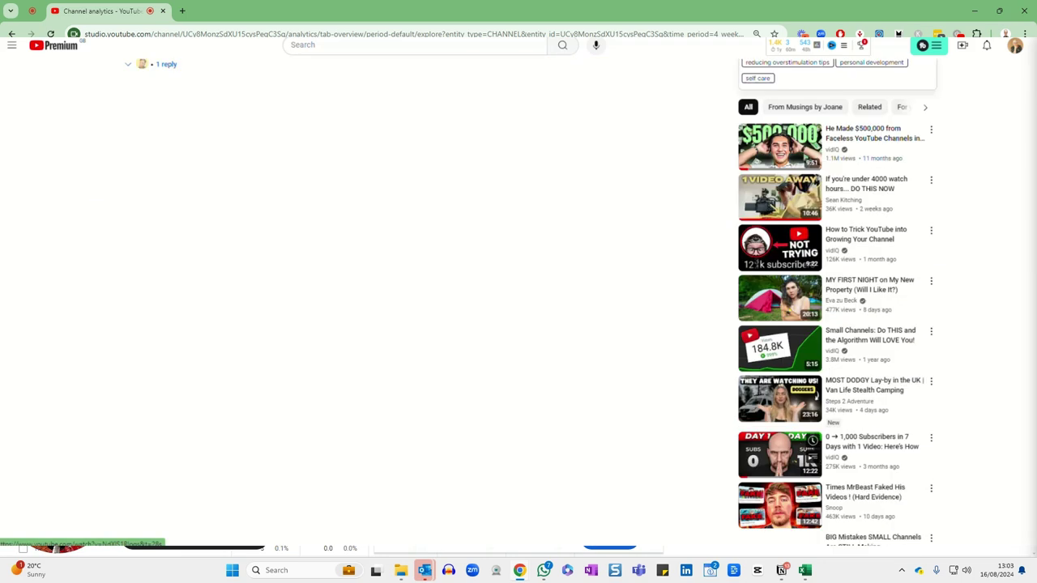
pyautogui.scroll(1, 859, 334)
pyautogui.scroll(-2, 859, 334)
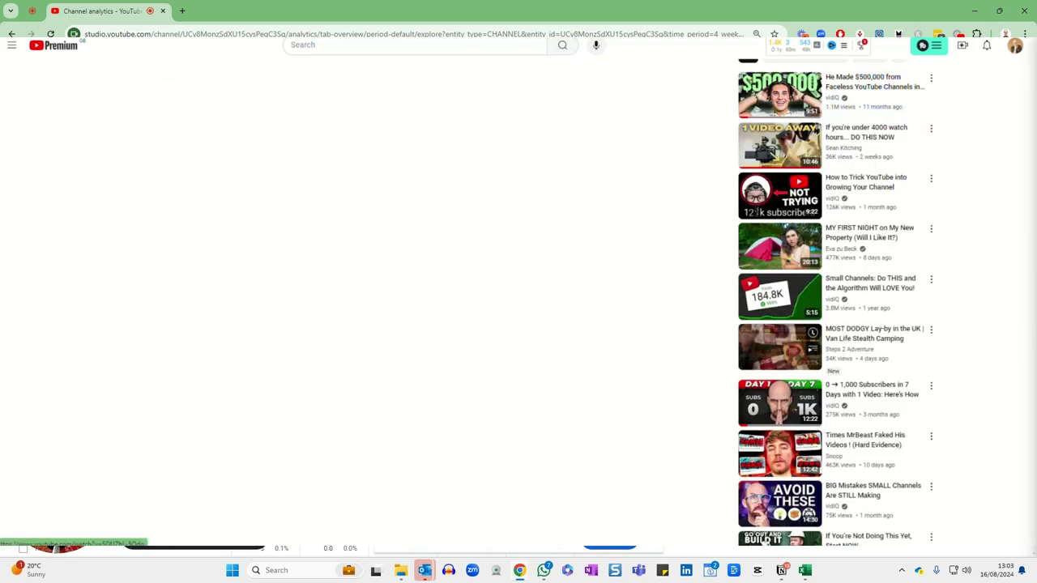
pyautogui.scroll(-5, 859, 333)
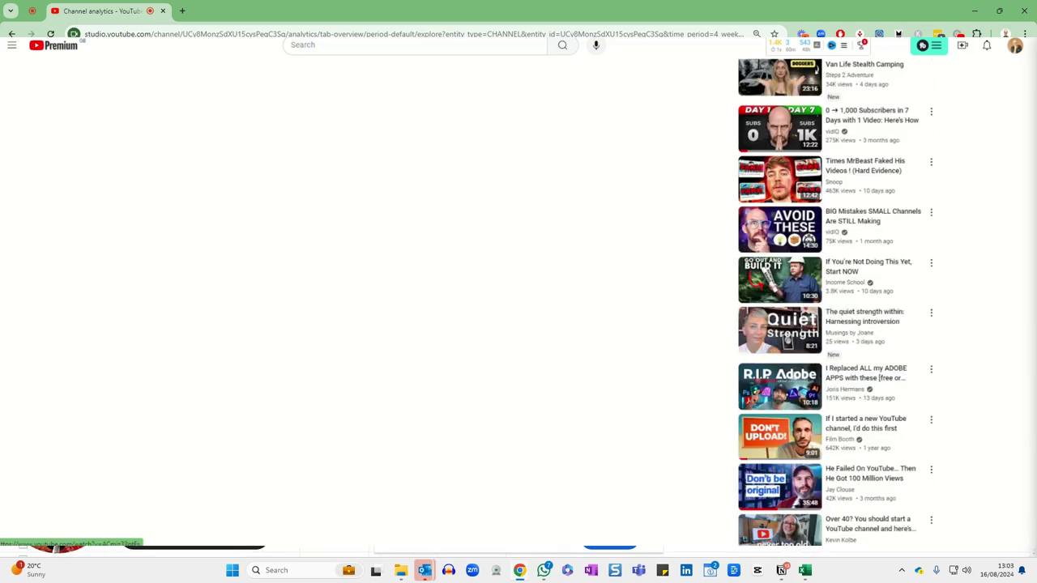
pyautogui.scroll(10, 859, 334)
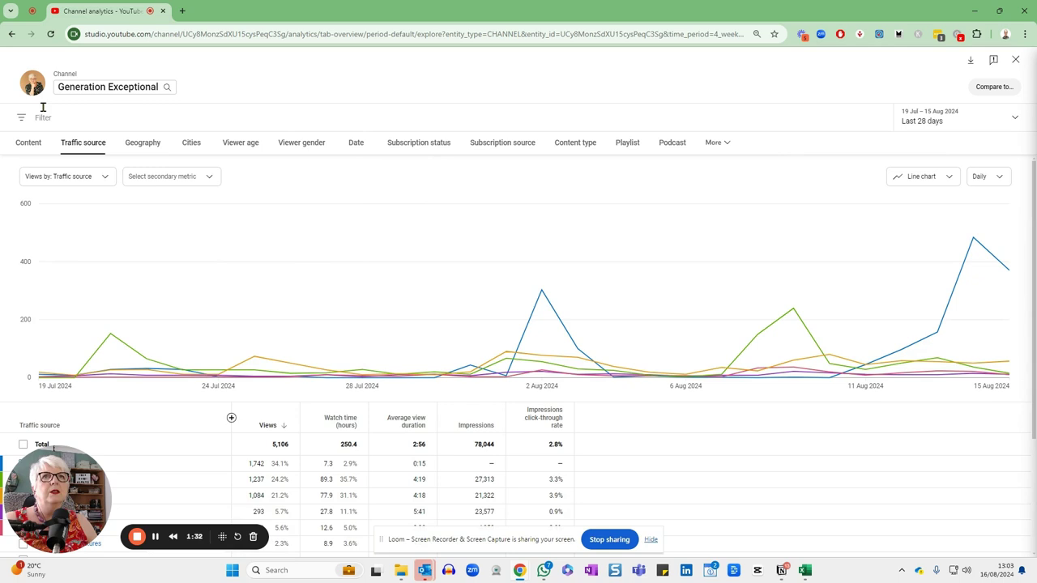
# - Return to the channel analytics overview and switch to the YoutubeStats workbook in Excel
pyautogui.click(11, 36)
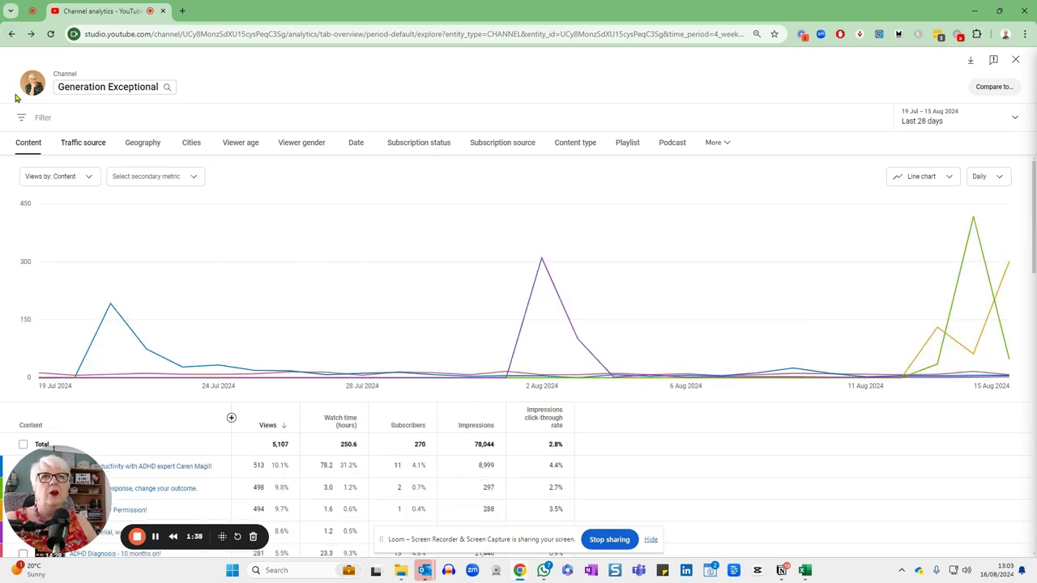
pyautogui.click(11, 36)
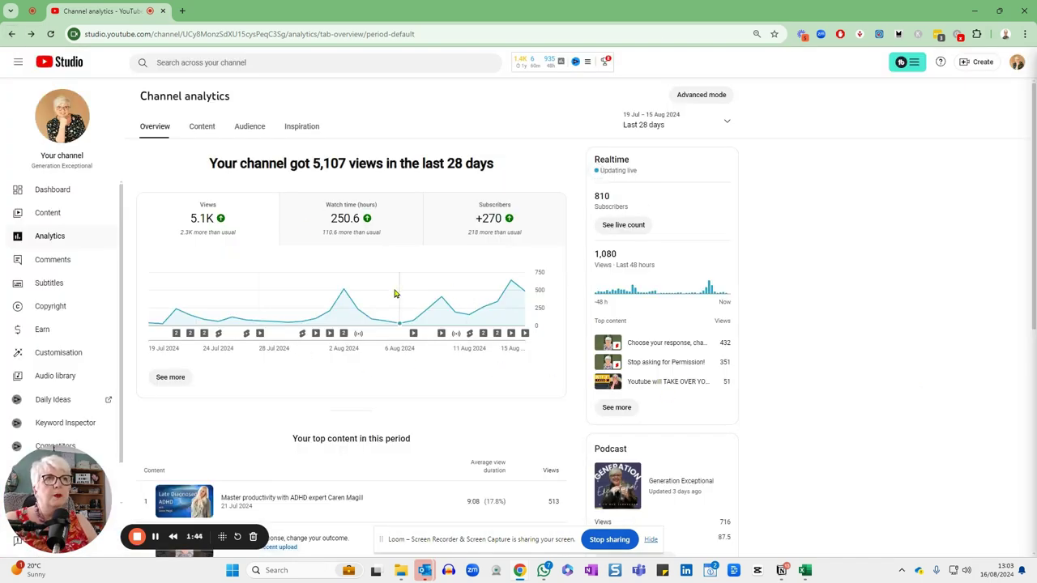
pyautogui.click(808, 574)
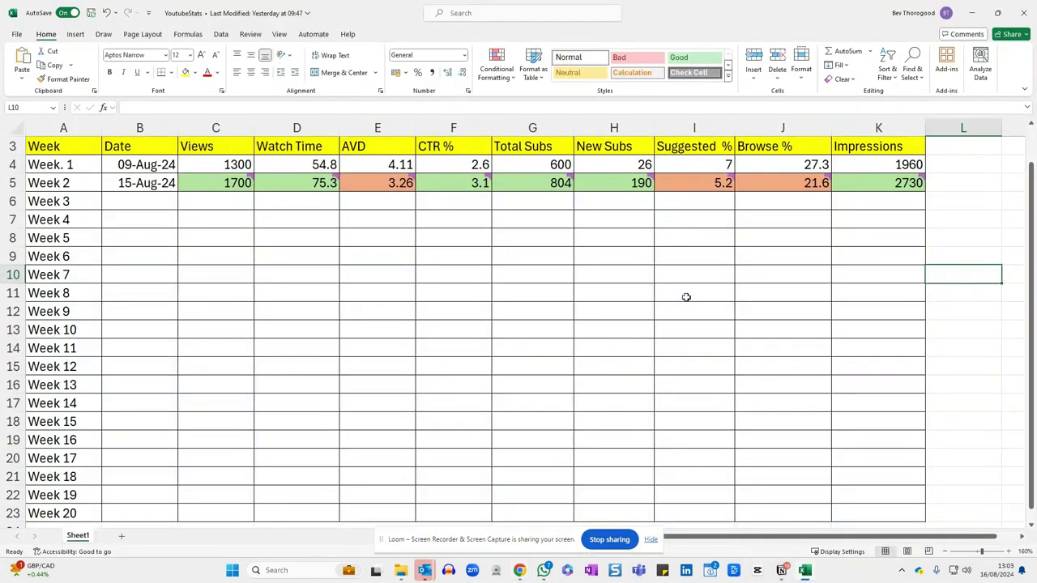
pyautogui.scroll(1, 831, 398)
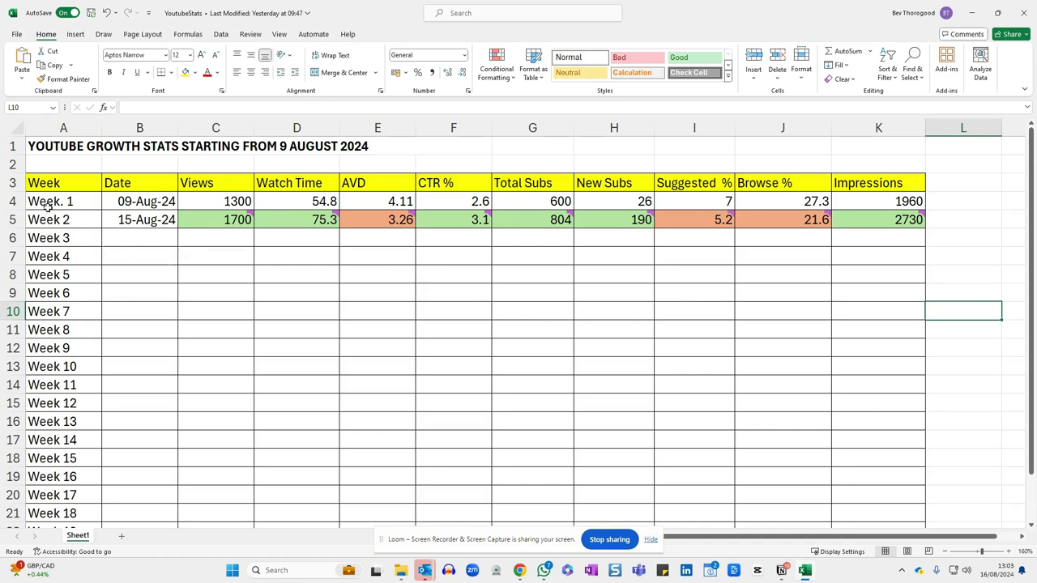
# - Examine the Week 1 and Week 2 growth stats, covering views, watch time, AVD, CTR, subscribers, suggested, browse and impressions
pyautogui.scroll(-1, 77, 273)
pyautogui.scroll(-1, 77, 273)
pyautogui.scroll(2, 77, 273)
pyautogui.moveTo(220, 213)
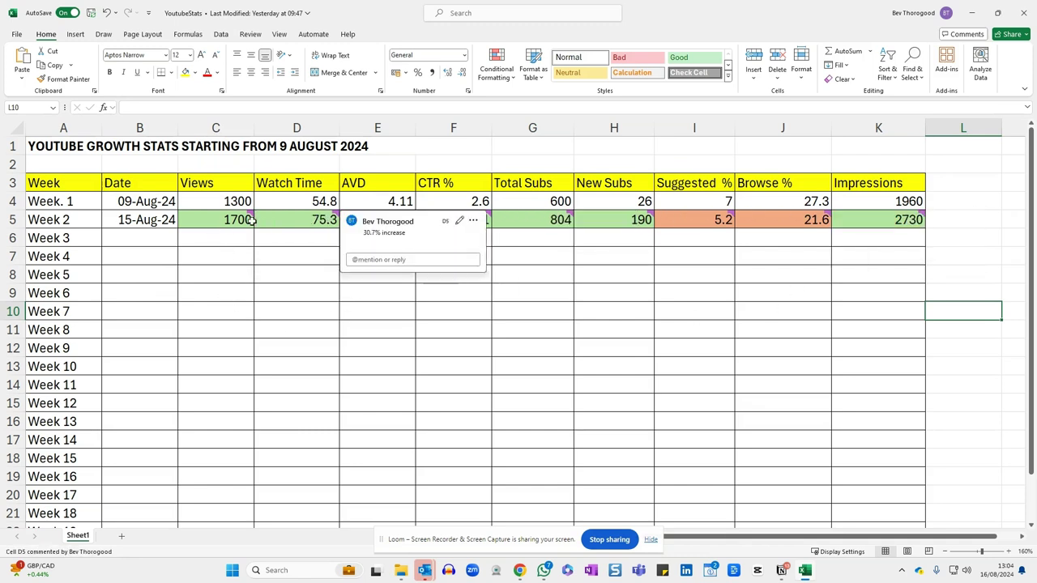
pyautogui.moveTo(225, 236)
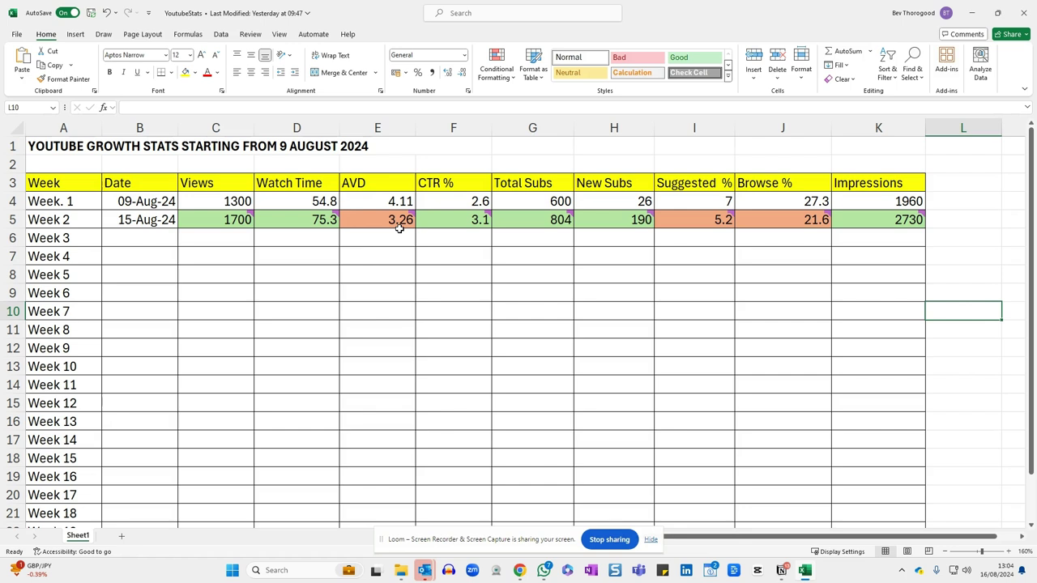
pyautogui.moveTo(397, 230)
pyautogui.moveTo(457, 212)
pyautogui.moveTo(643, 222)
pyautogui.moveTo(858, 225)
# - Switch back to YouTube Studio in Chrome and set the channel analytics period to Last 7 days
pyautogui.click(520, 574)
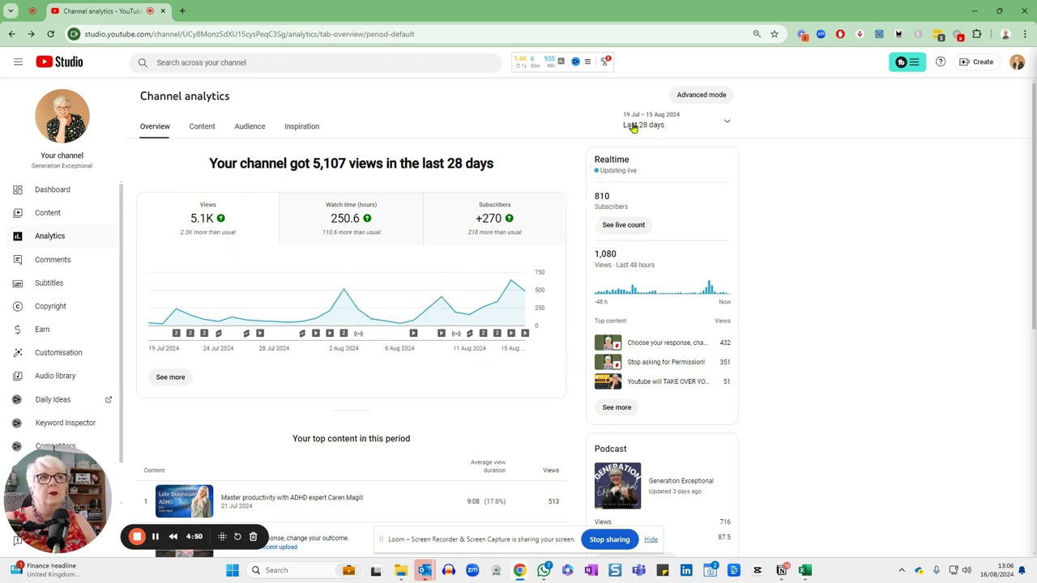
pyautogui.click(708, 130)
pyautogui.click(664, 123)
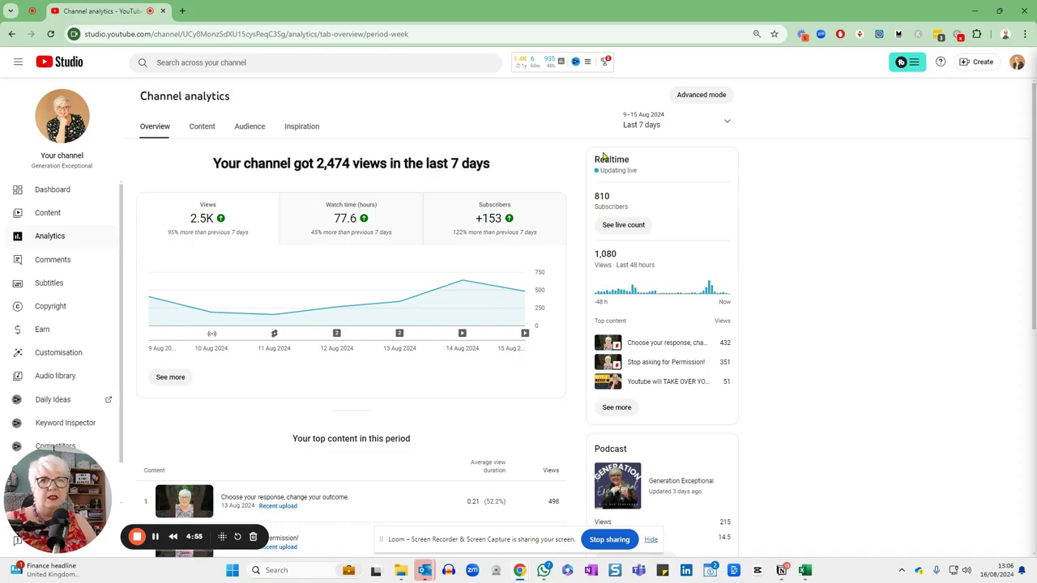
pyautogui.moveTo(603, 165)
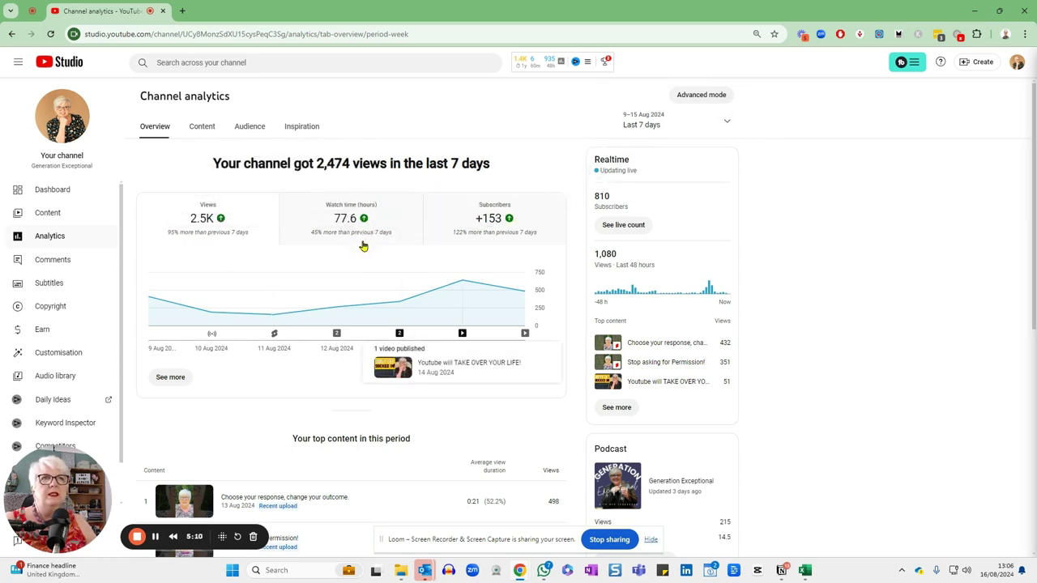
pyautogui.moveTo(361, 242)
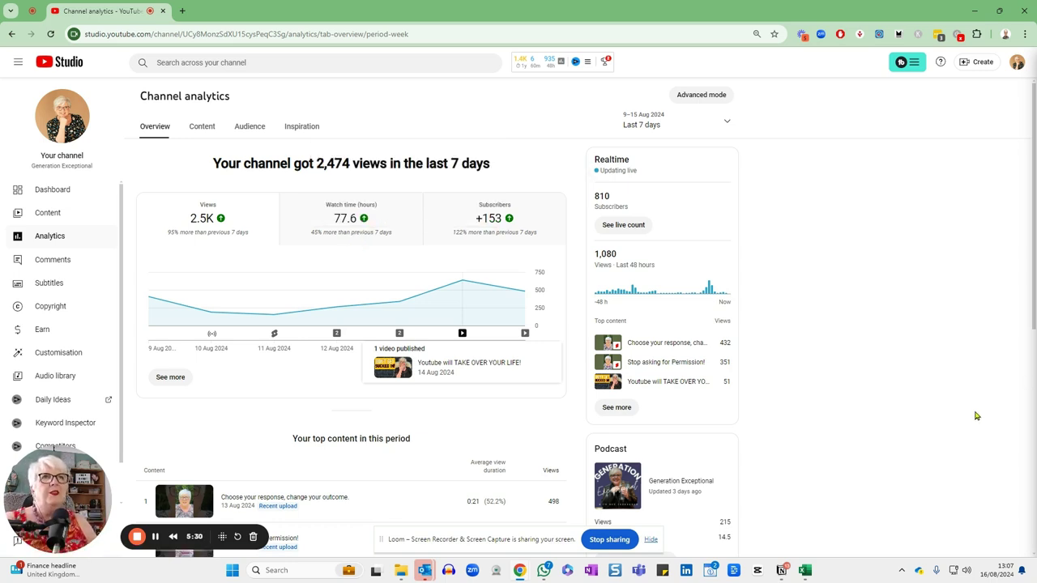
# - Open the Content analytics and examine the impressions and click-through rate in the watch time funnel
pyautogui.click(198, 133)
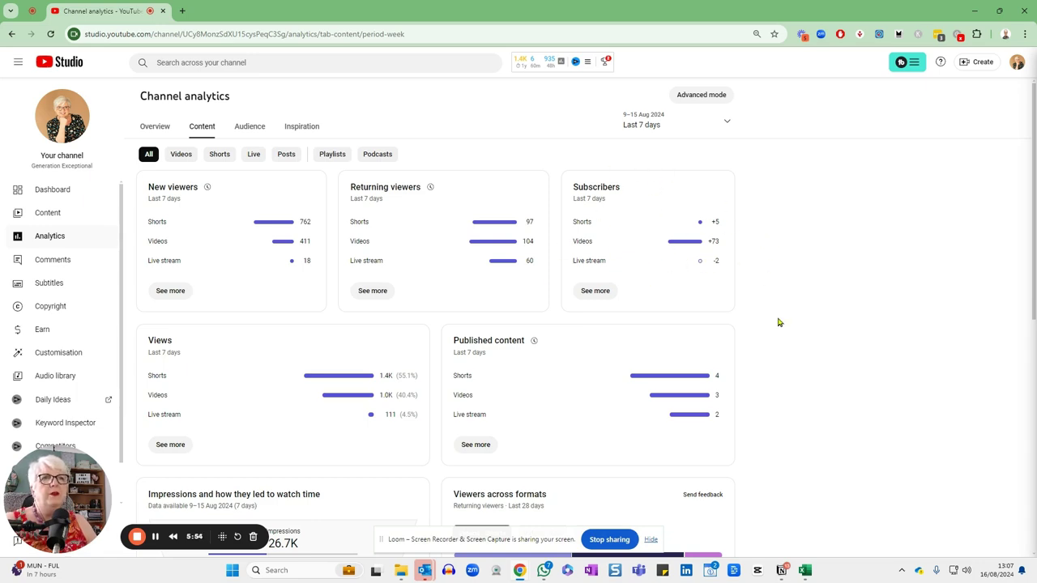
pyautogui.scroll(-2, 778, 322)
pyautogui.scroll(-2, 778, 322)
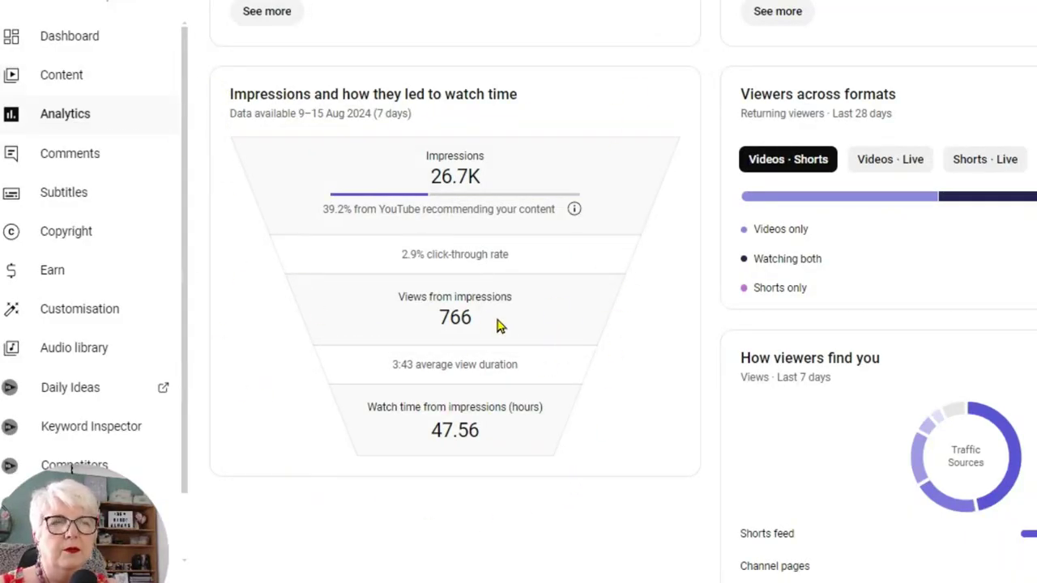
pyautogui.moveTo(442, 183)
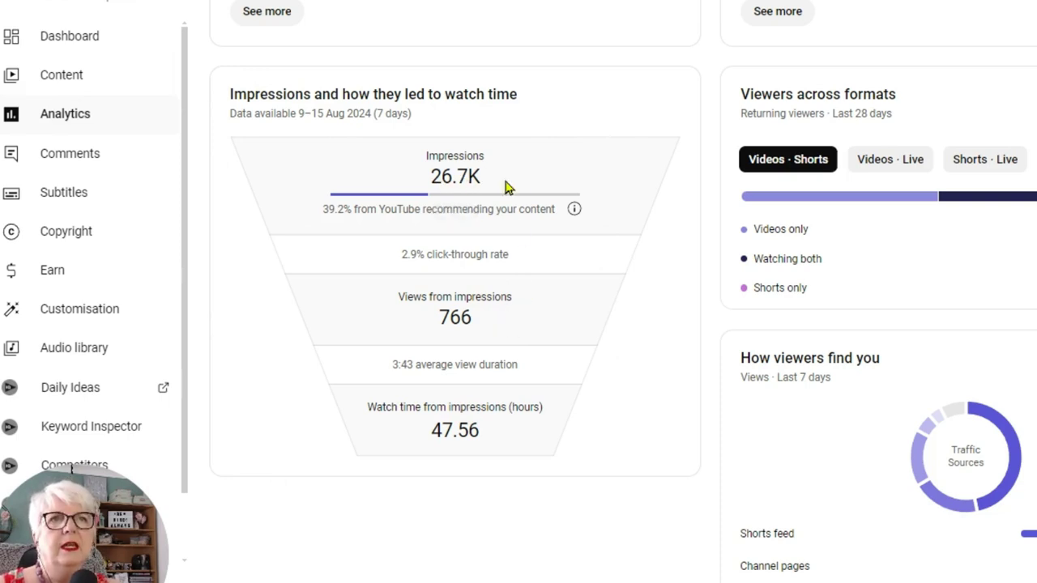
pyautogui.moveTo(428, 262)
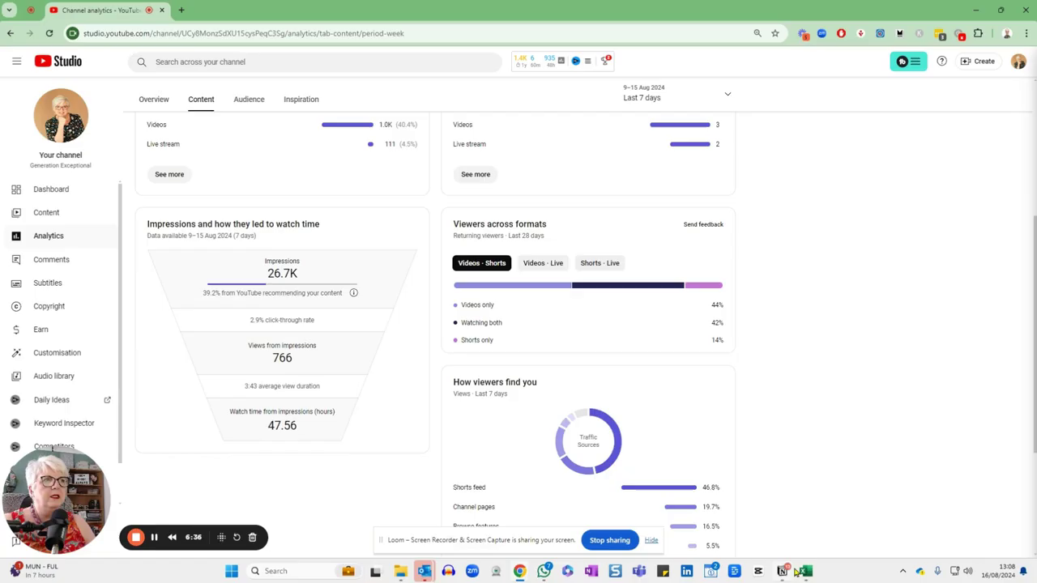
# - Check the YoutubeStats workbook in Excel, and examine the traffic sources under How viewers find you in YouTube Studio
pyautogui.click(804, 571)
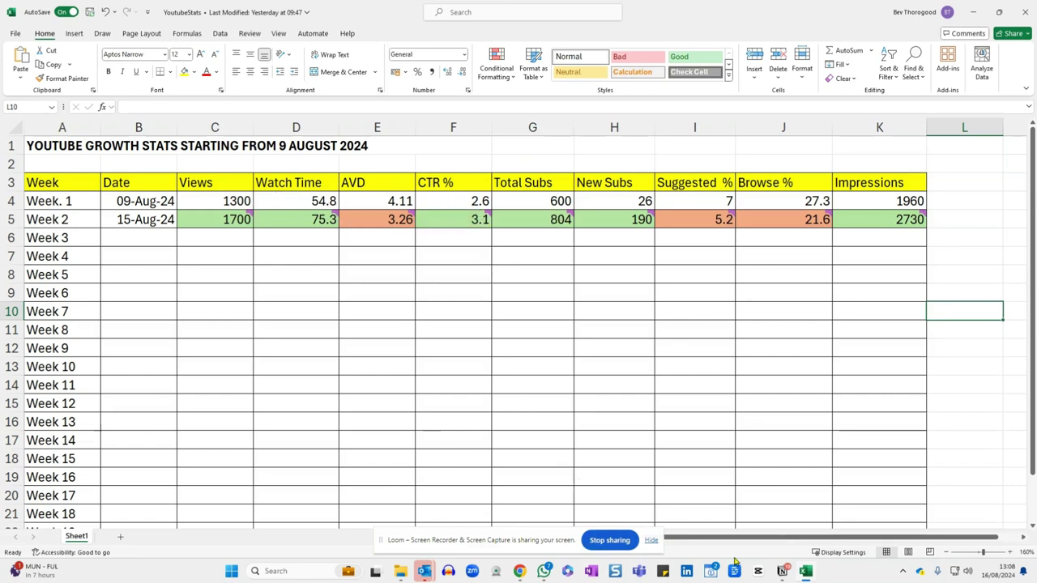
pyautogui.click(805, 573)
pyautogui.scroll(-2, 313, 325)
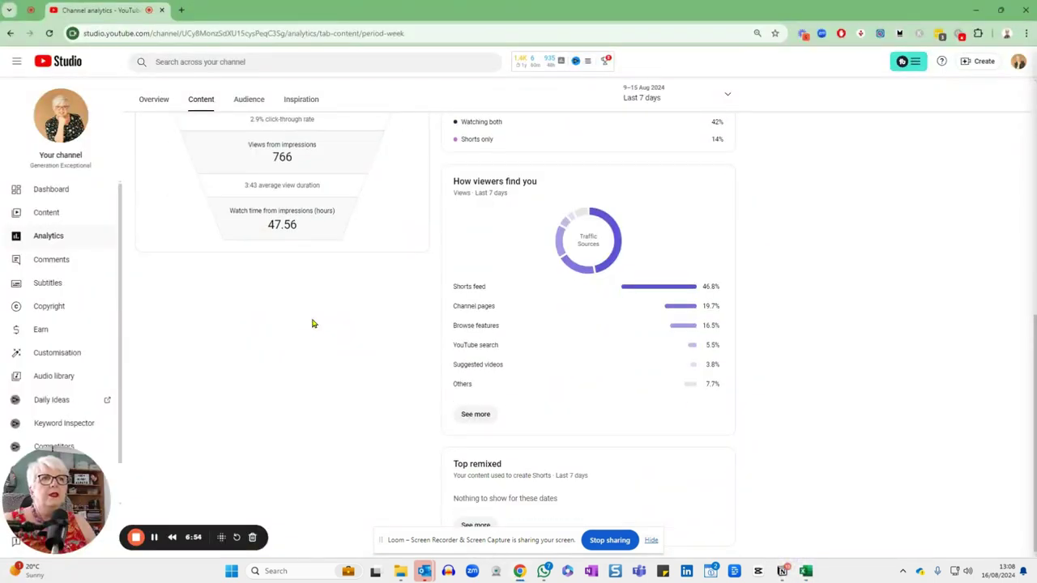
pyautogui.moveTo(504, 321)
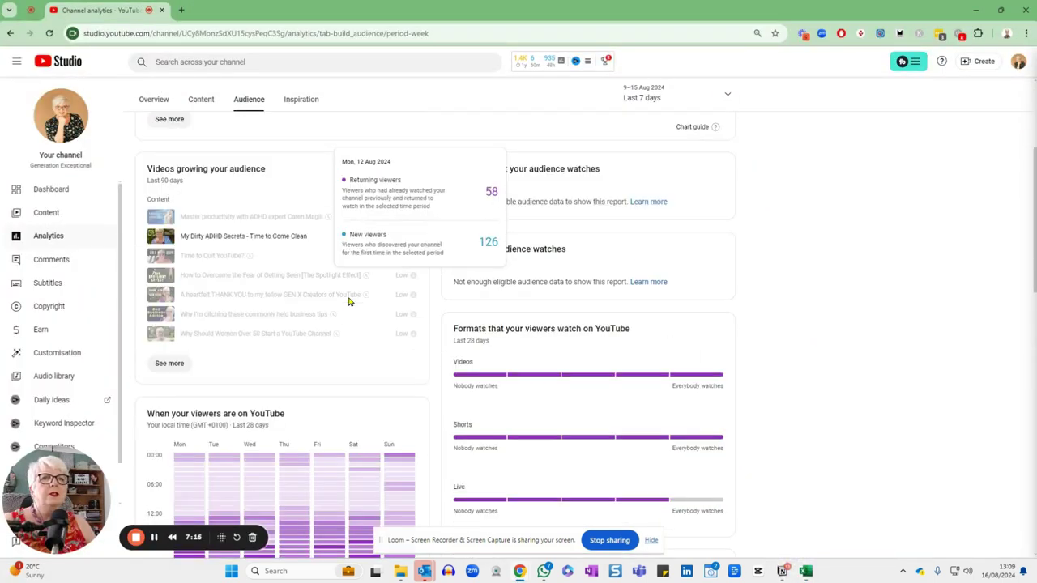
# - Look through the Audience analytics for when viewers are on YouTube and the top geographies
pyautogui.scroll(-3, 349, 300)
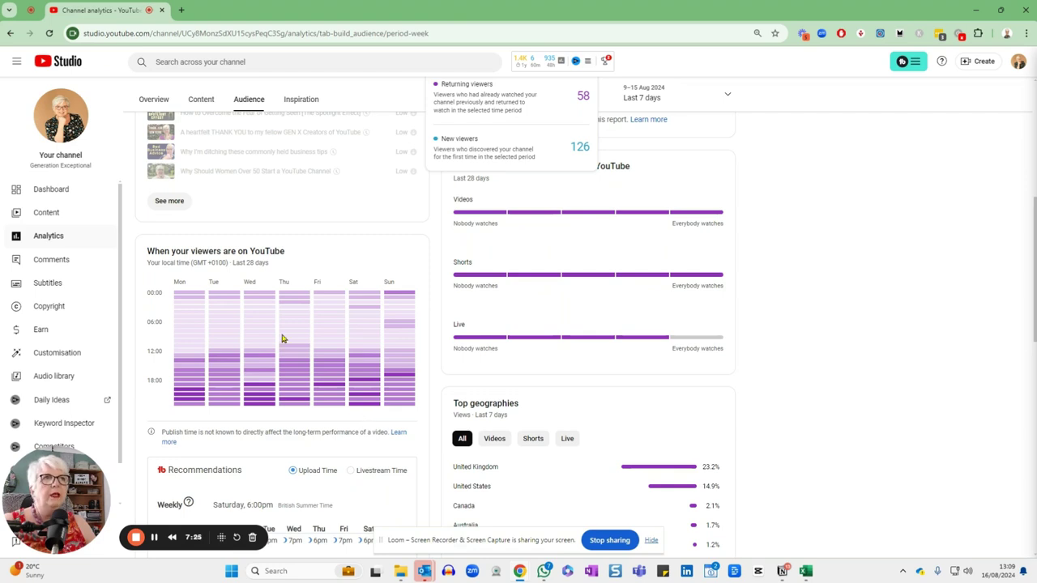
pyautogui.scroll(-2, 383, 395)
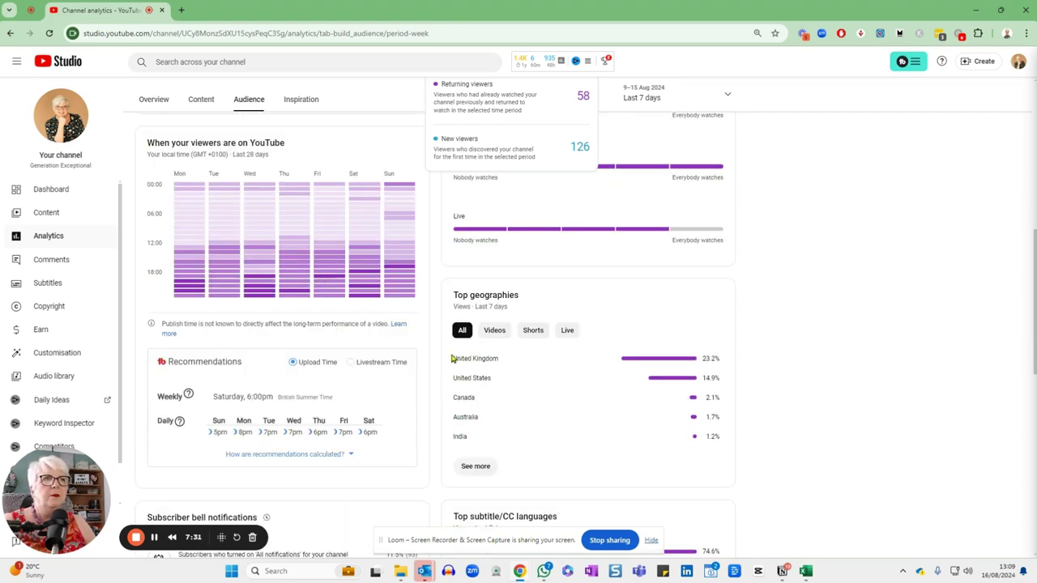
pyautogui.scroll(-2, 484, 366)
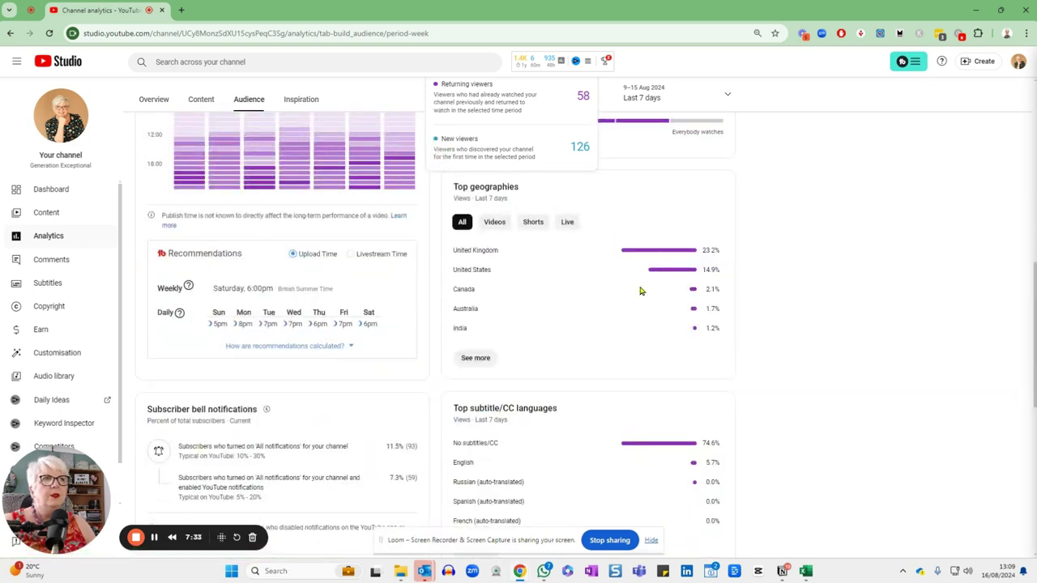
# - Examine the top geographies and the age and gender breakdown in the Audience analytics for the last 7 days
pyautogui.moveTo(581, 275); pyautogui.dragTo(774, 322)
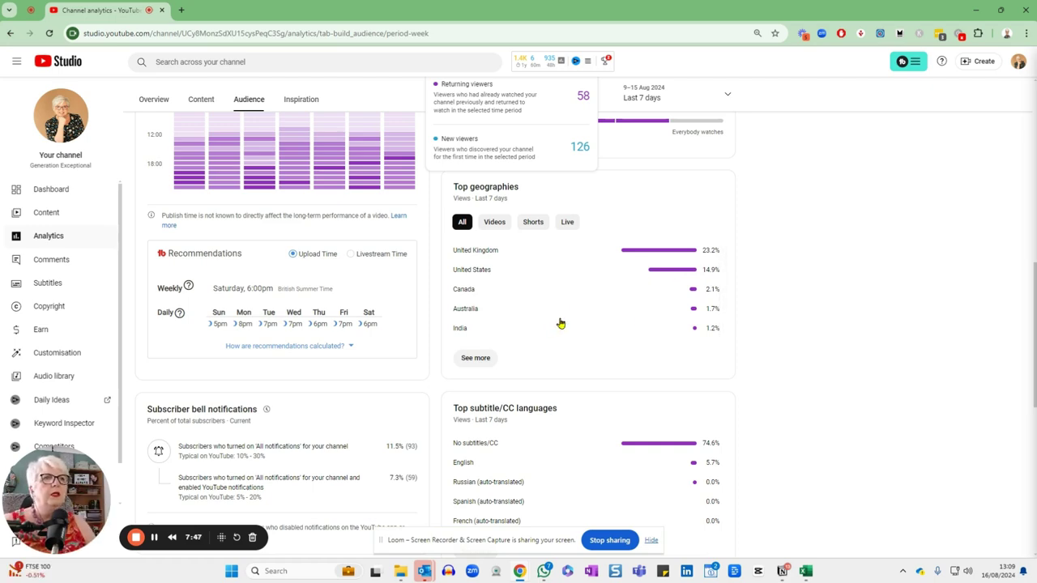
pyautogui.scroll(3, 554, 326)
pyautogui.scroll(-3, 559, 323)
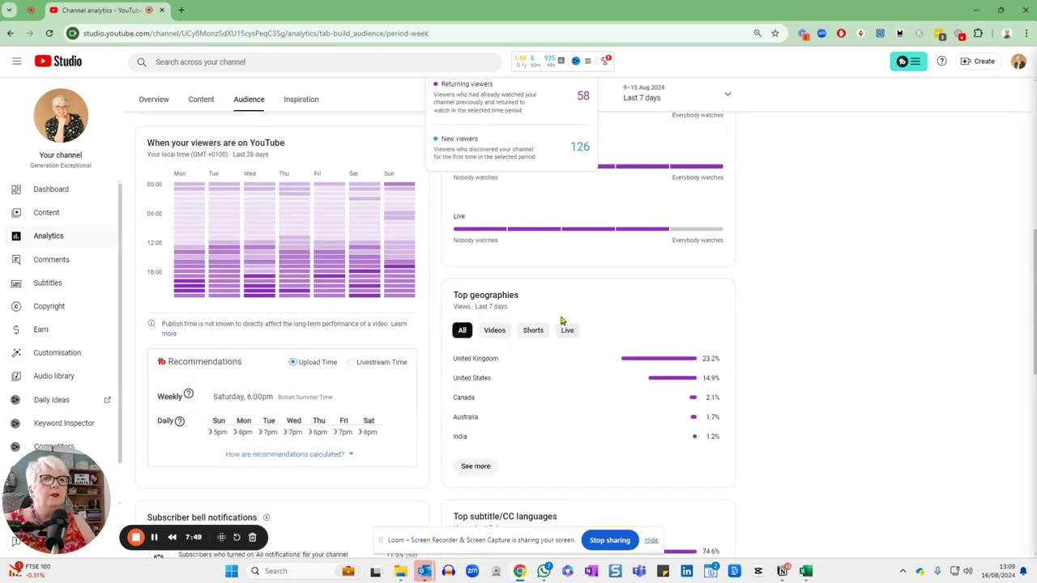
pyautogui.scroll(-5, 422, 429)
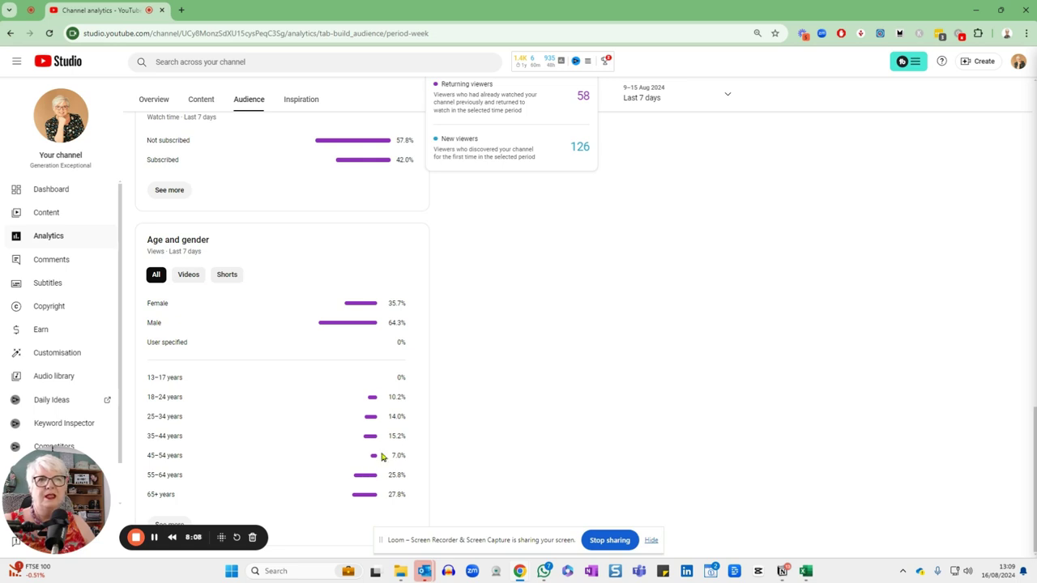
pyautogui.scroll(1, 504, 436)
pyautogui.scroll(-1, 505, 436)
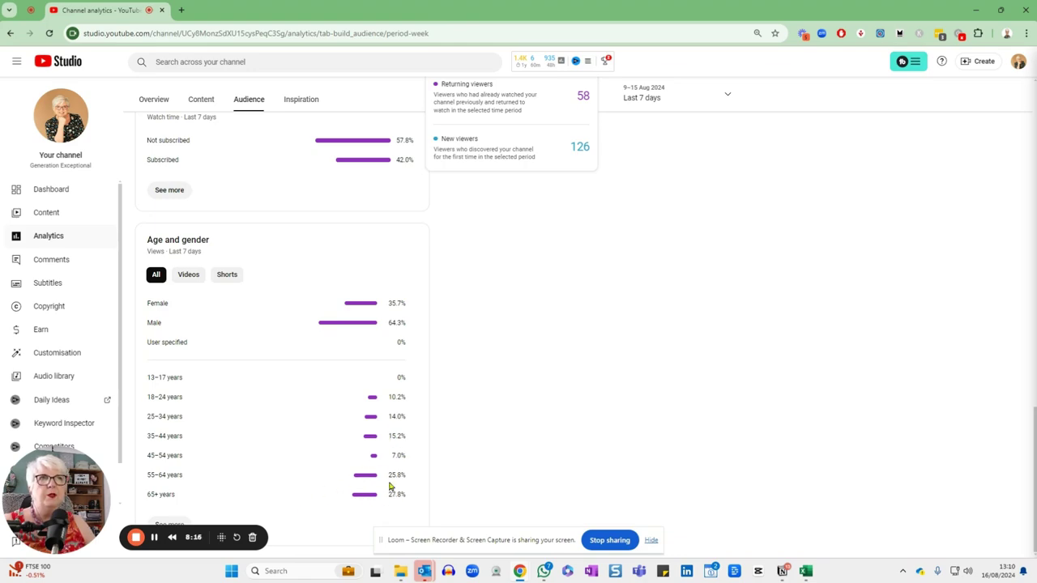
pyautogui.scroll(3, 442, 361)
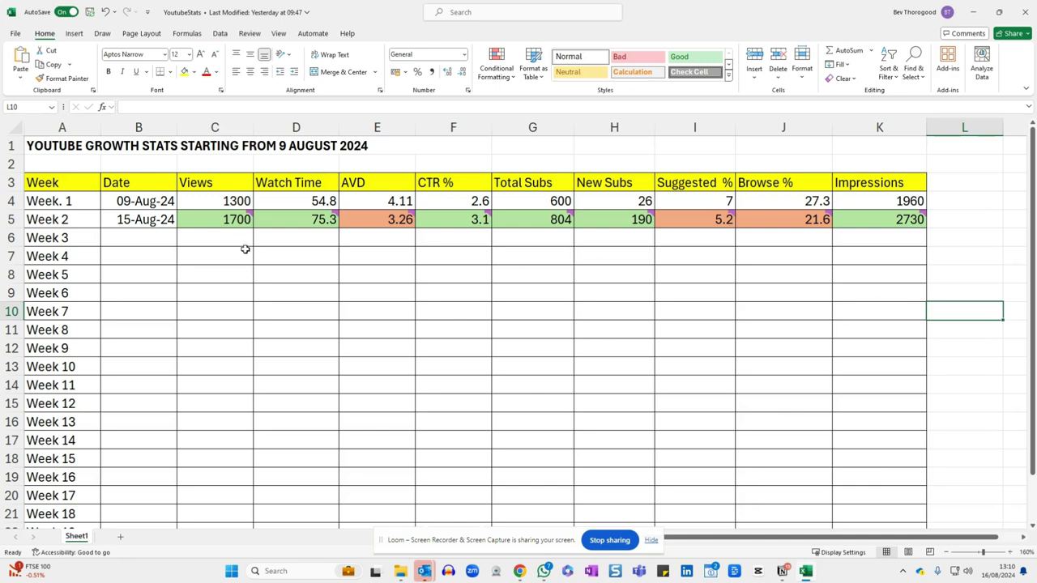
# - Switch to the YoutubeStats workbook in Excel and look up the New Comment option for the Week 2 date cell
pyautogui.moveTo(235, 225)
pyautogui.rightClick(139, 224)
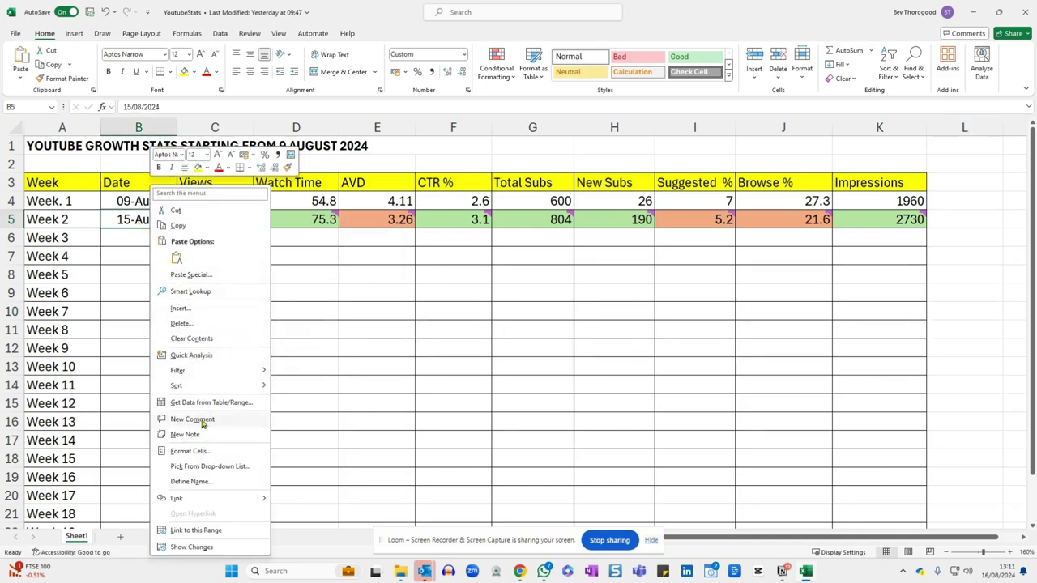
pyautogui.press('Escape')
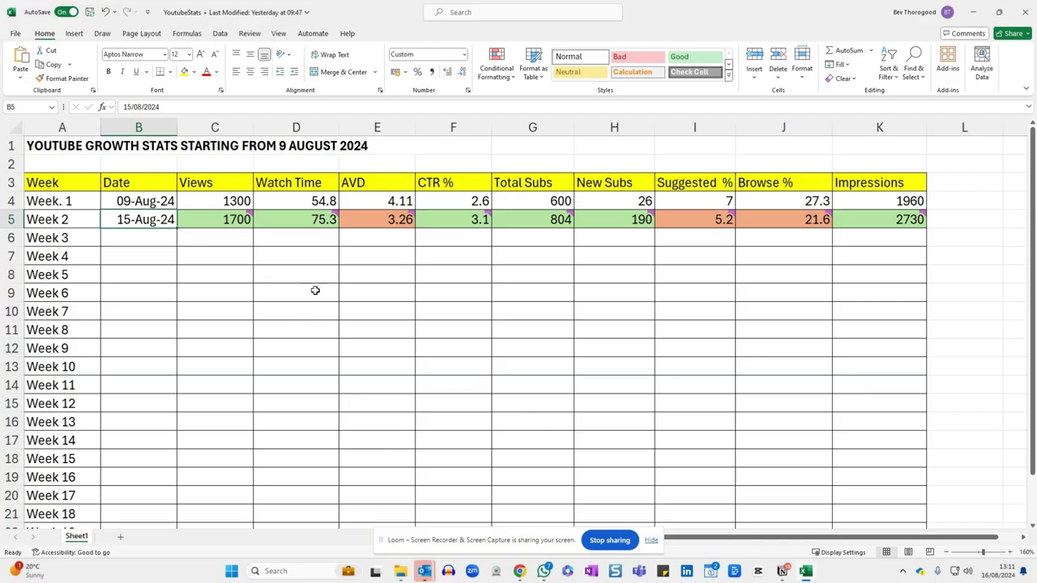
# - Read the comments attached to the Week 2 cells from Watch Time across to Impressions
pyautogui.moveTo(333, 215)
pyautogui.moveTo(410, 210)
pyautogui.moveTo(486, 212)
pyautogui.moveTo(569, 213)
pyautogui.moveTo(652, 215)
pyautogui.moveTo(732, 216)
pyautogui.moveTo(827, 210)
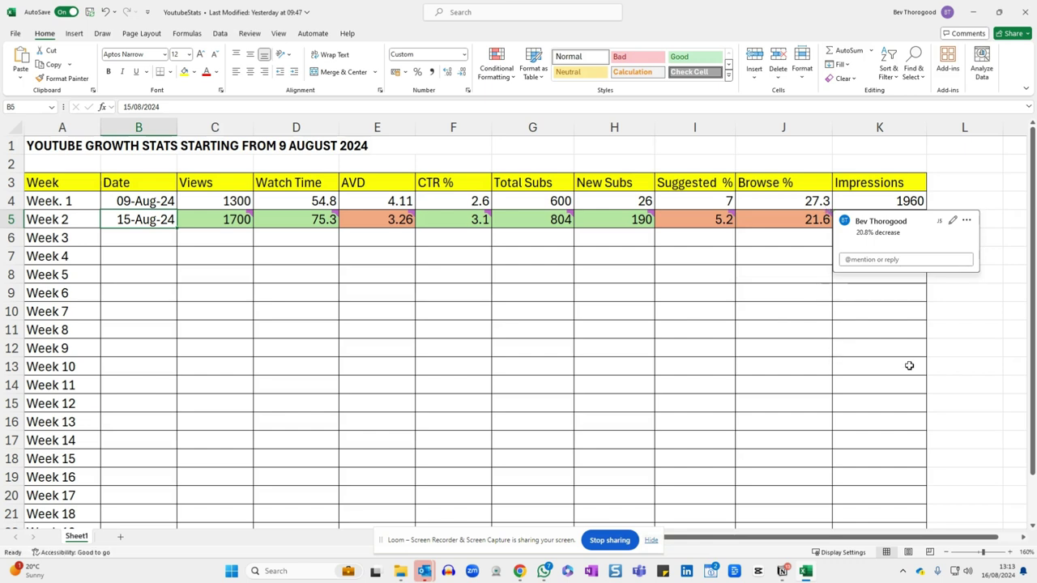
pyautogui.moveTo(925, 212)
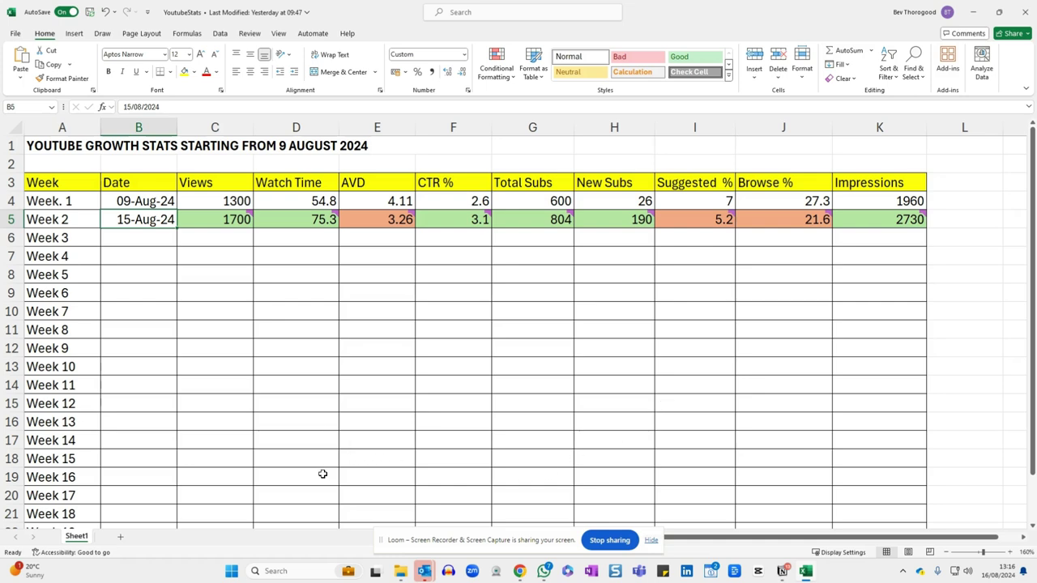
pyautogui.scroll(-1, 323, 474)
pyautogui.scroll(1, 322, 473)
# - Switch to YouTube Studio in Chrome and open the channel's Earn page
pyautogui.moveTo(805, 571)
pyautogui.moveTo(523, 575)
pyautogui.click(476, 535)
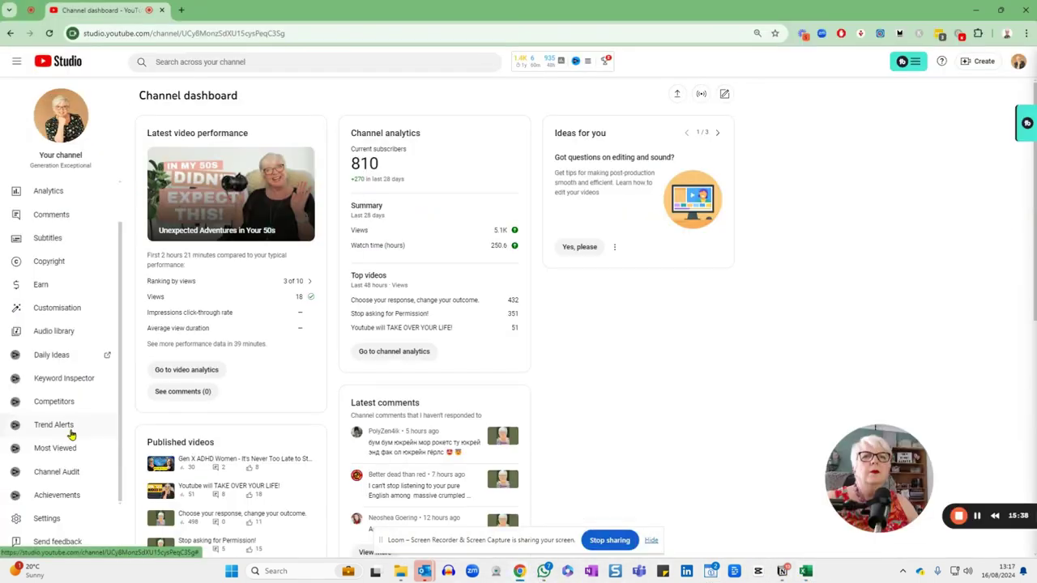
pyautogui.click(40, 287)
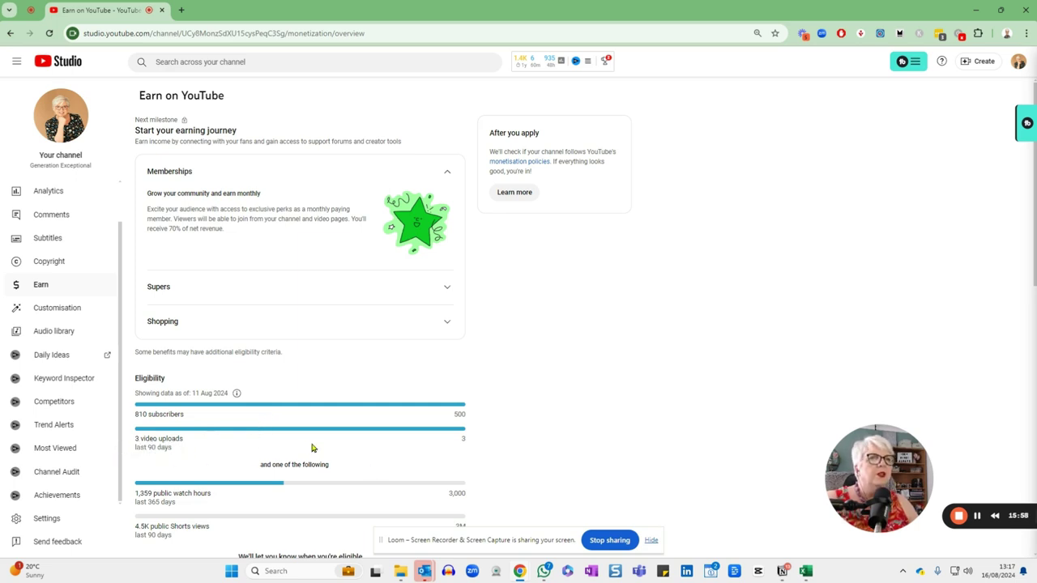
# - Examine the Earn eligibility requirements for subscribers, video uploads, watch hours and Shorts views under both the next and the future milestone
pyautogui.scroll(-1, 308, 448)
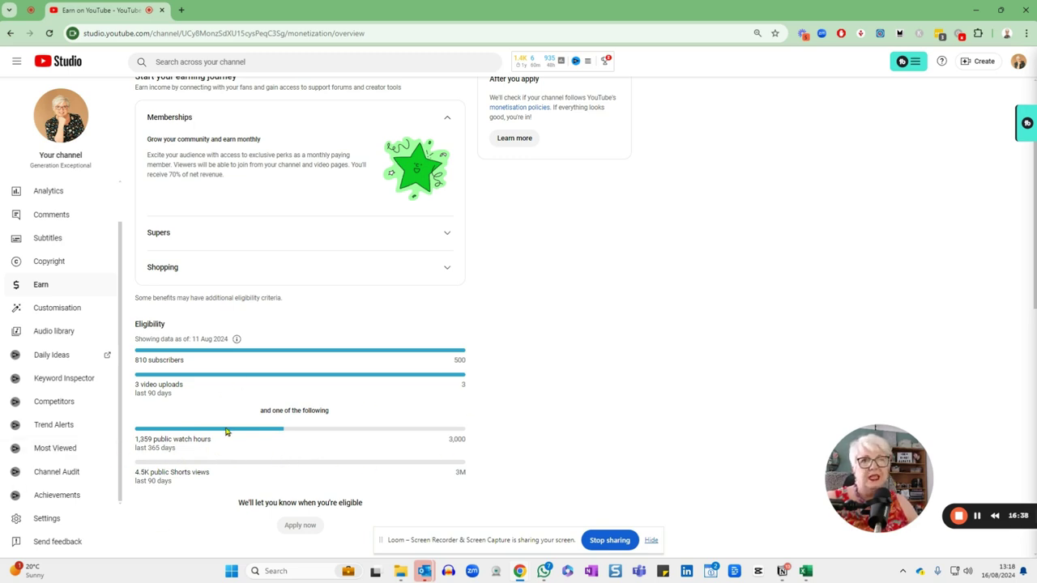
pyautogui.scroll(1, 227, 439)
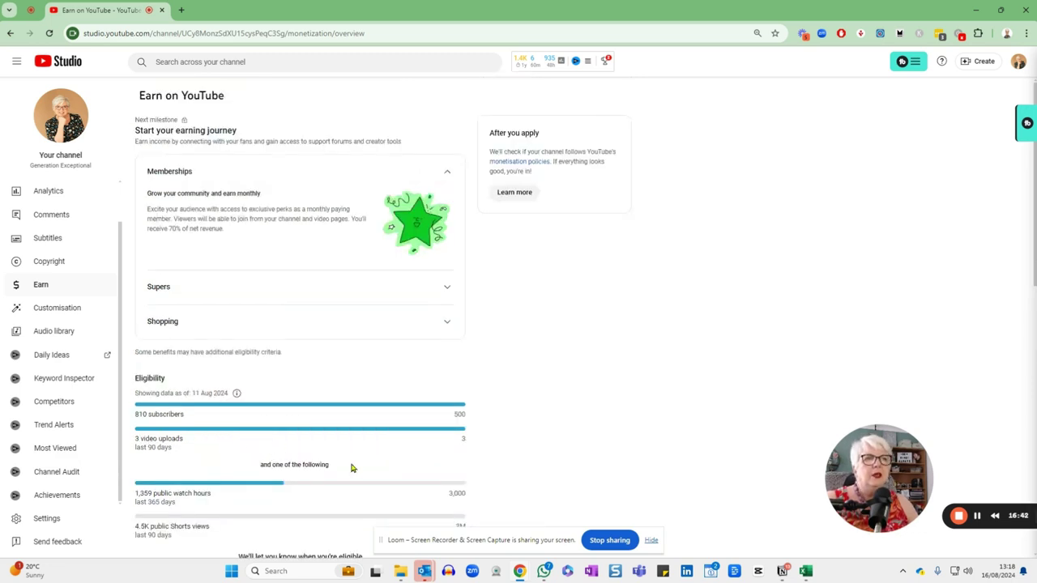
pyautogui.scroll(-2, 970, 386)
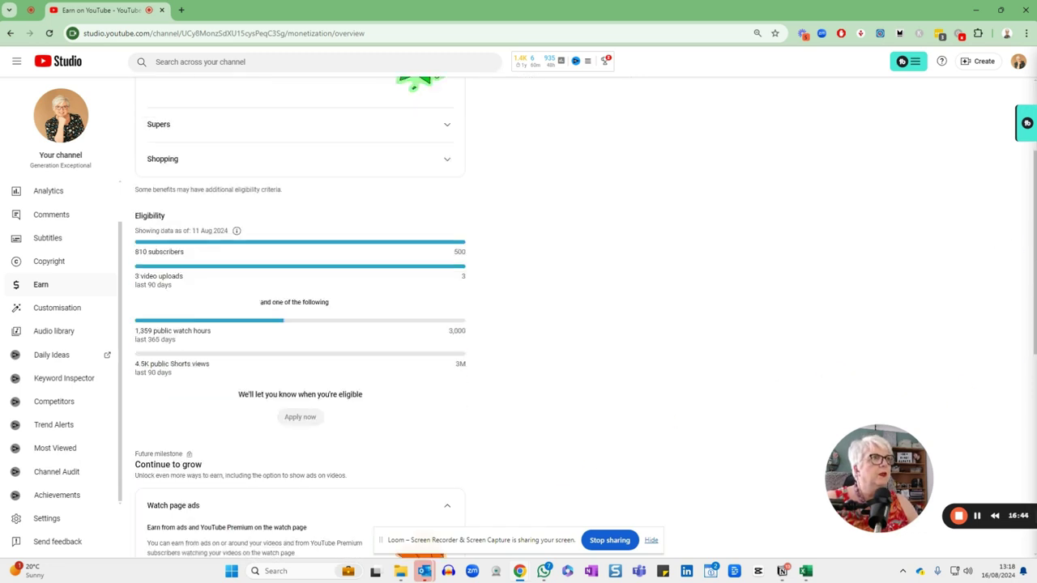
pyautogui.scroll(-4, 1034, 236)
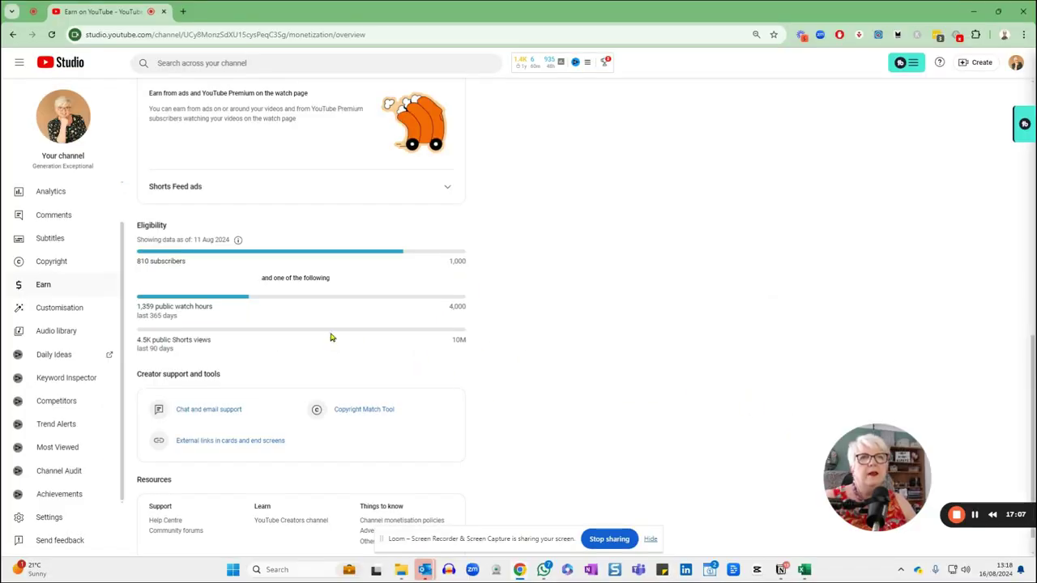
pyautogui.scroll(-1, 340, 349)
# - Check the YoutubeStats workbook in Excel, and return to YouTube Studio to view the Audience analytics for the last 28 days
pyautogui.hotkey('alt', 'Tab')
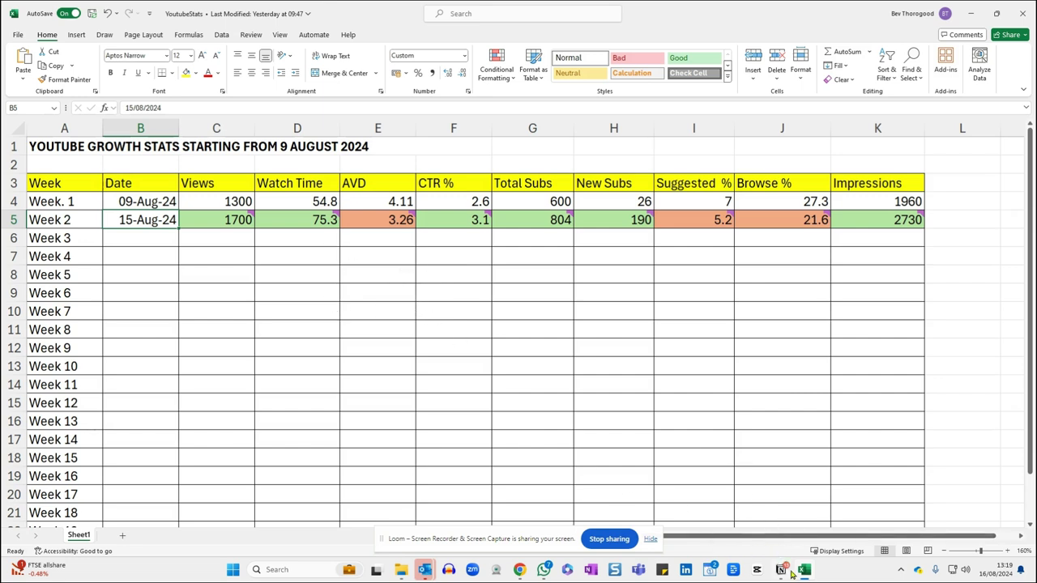
pyautogui.click(520, 572)
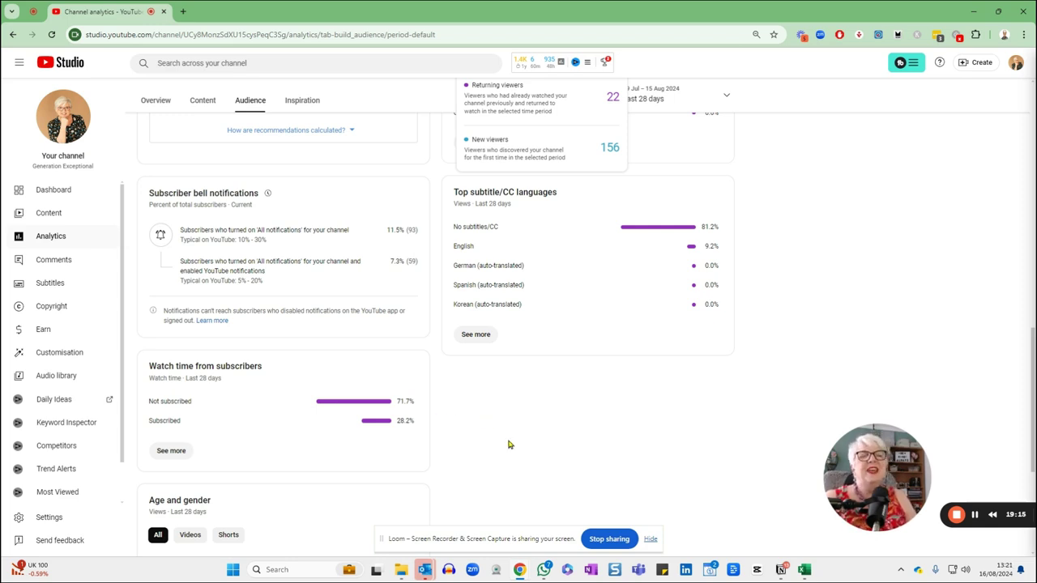
pyautogui.scroll(1, 510, 440)
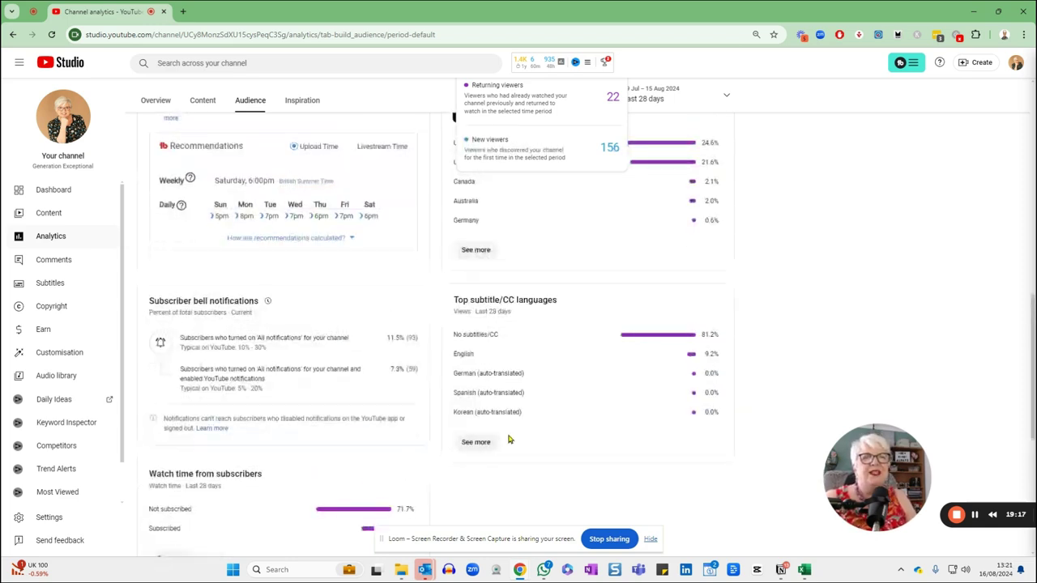